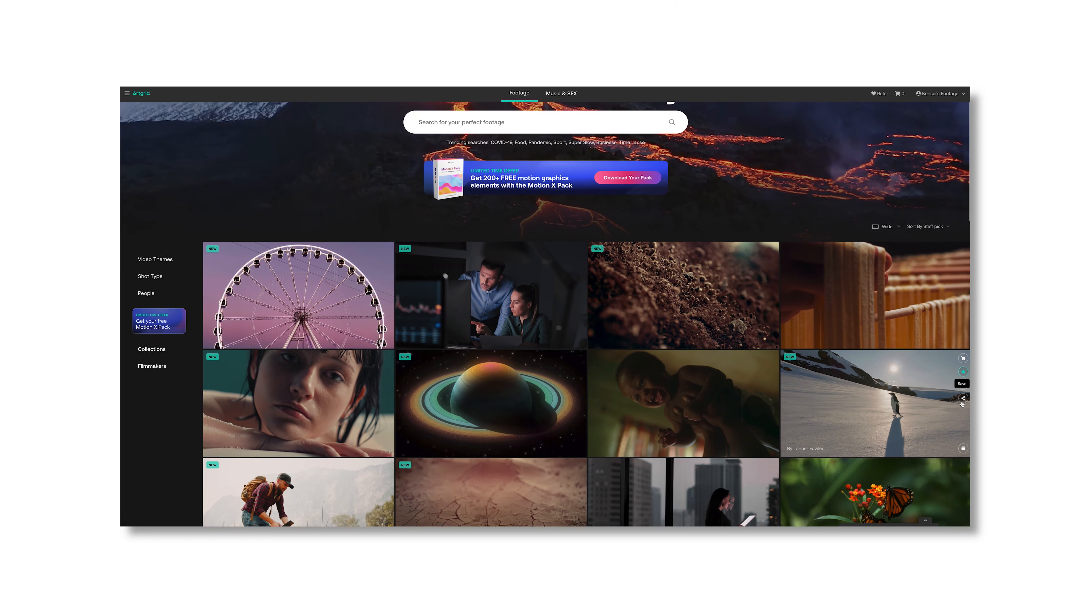
Browse the Artgrid stock footage listing and the page of the clip of a woman studying in a coffee shop
{"action": "scroll", "coordinate": [963, 406], "scroll_direction": "down", "scroll_amount": 2}
{"action": "scroll", "coordinate": [963, 406], "scroll_direction": "down", "scroll_amount": 5}
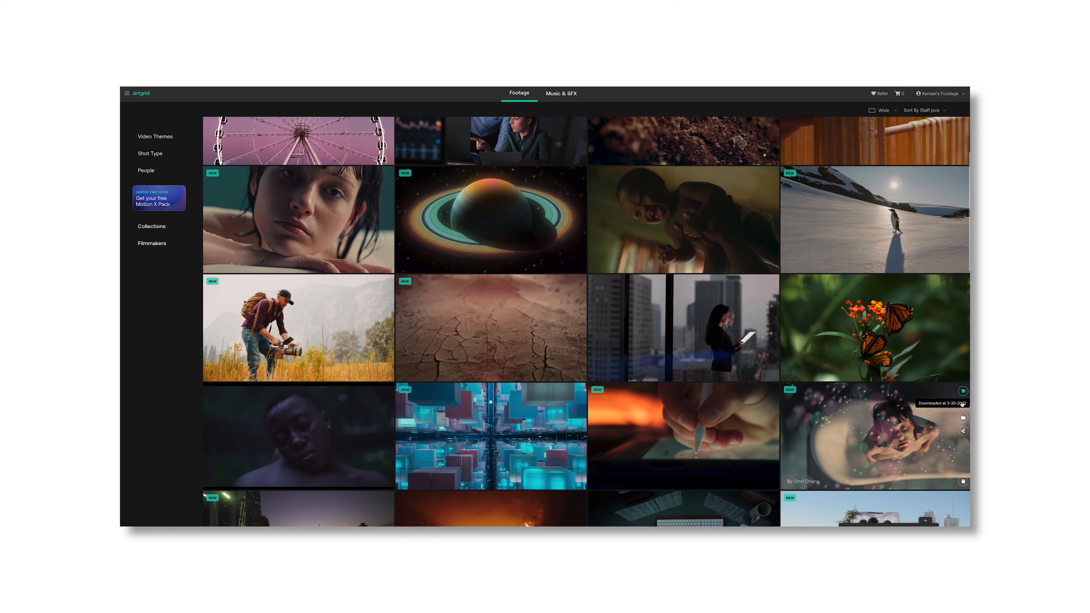
{"action": "scroll", "coordinate": [962, 405], "scroll_direction": "down", "scroll_amount": 3}
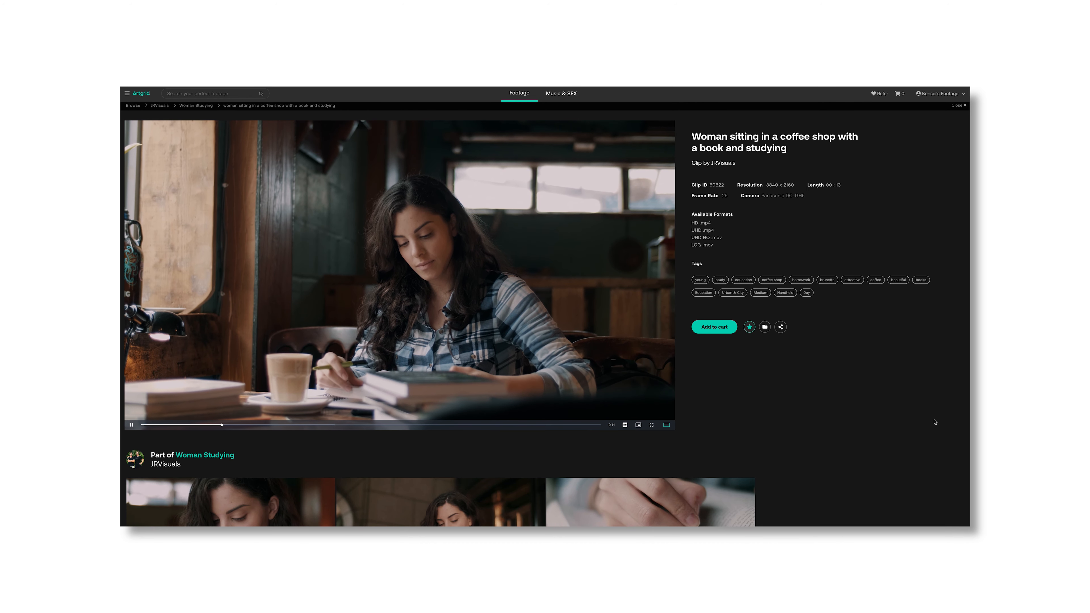
{"action": "scroll", "coordinate": [935, 422], "scroll_direction": "down", "scroll_amount": 3}
{"action": "scroll", "coordinate": [935, 422], "scroll_direction": "down", "scroll_amount": 3}
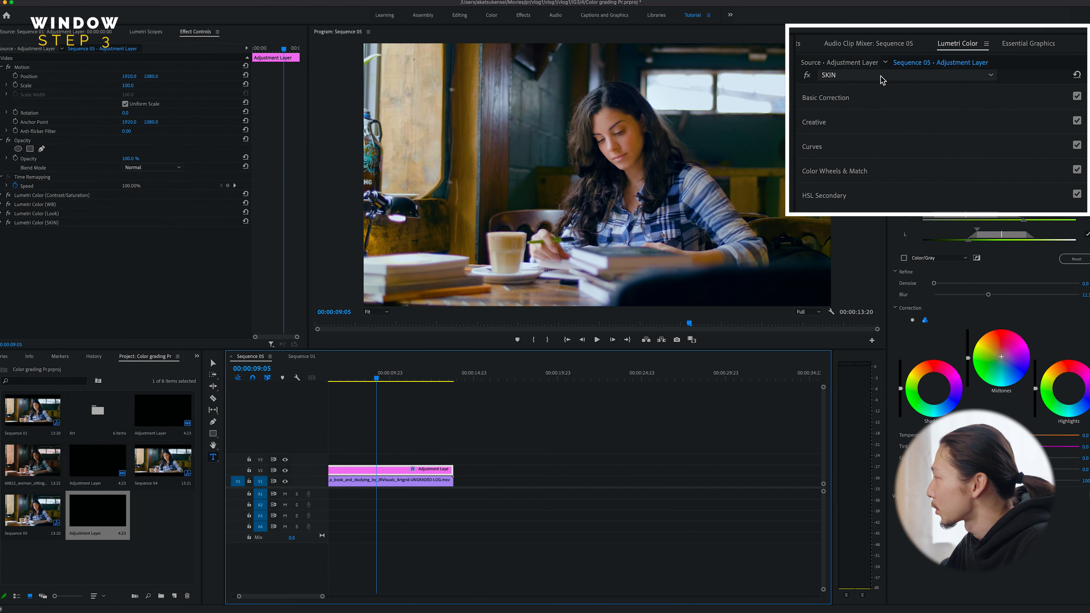
Add another Lumetri Color effect to the adjustment layer and rename it Window
{"action": "left_click", "coordinate": [882, 76]}
{"action": "left_click", "coordinate": [882, 143]}
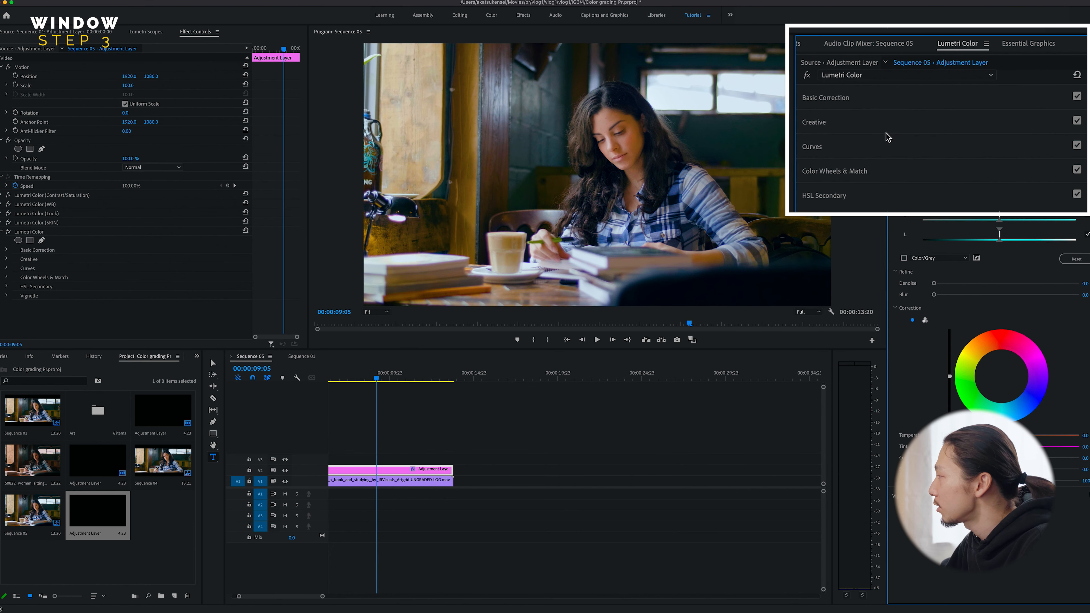
{"action": "left_click", "coordinate": [865, 76]}
{"action": "left_click", "coordinate": [880, 156]}
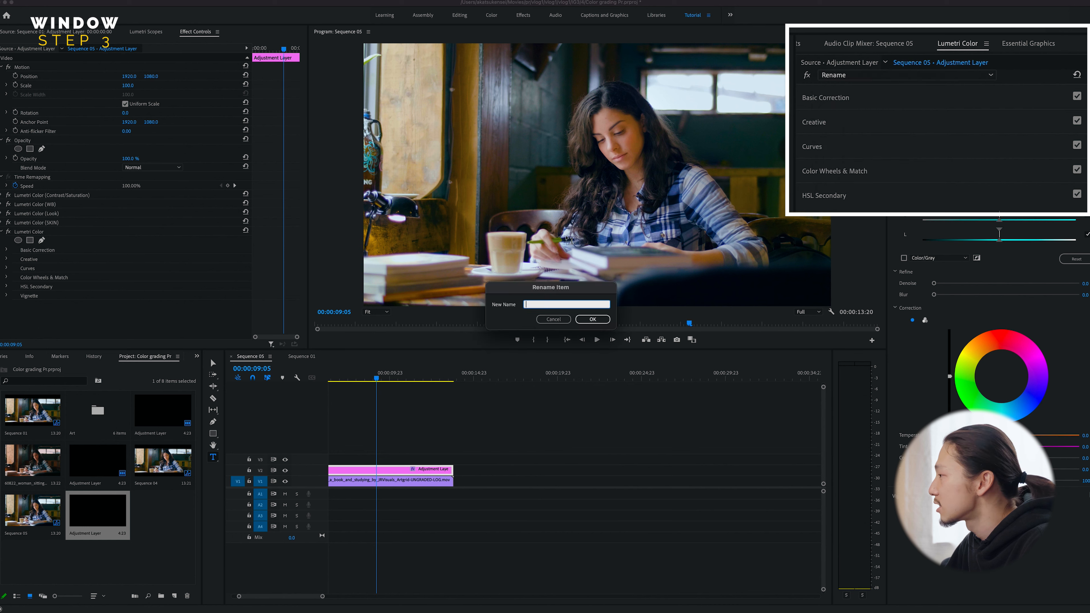
{"action": "type", "text": "Window"}
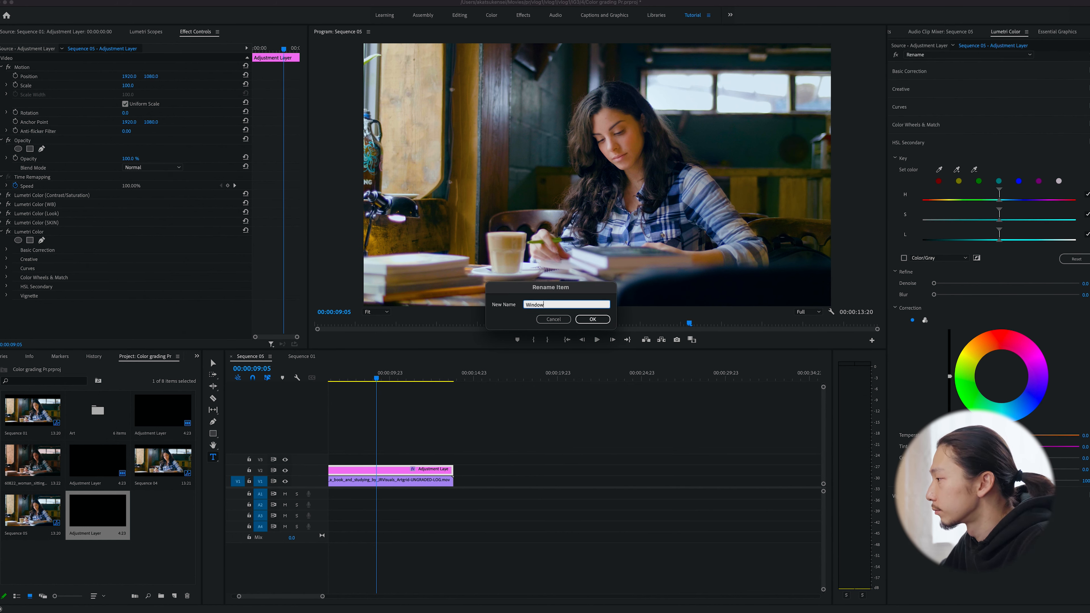
{"action": "key", "text": "Return"}
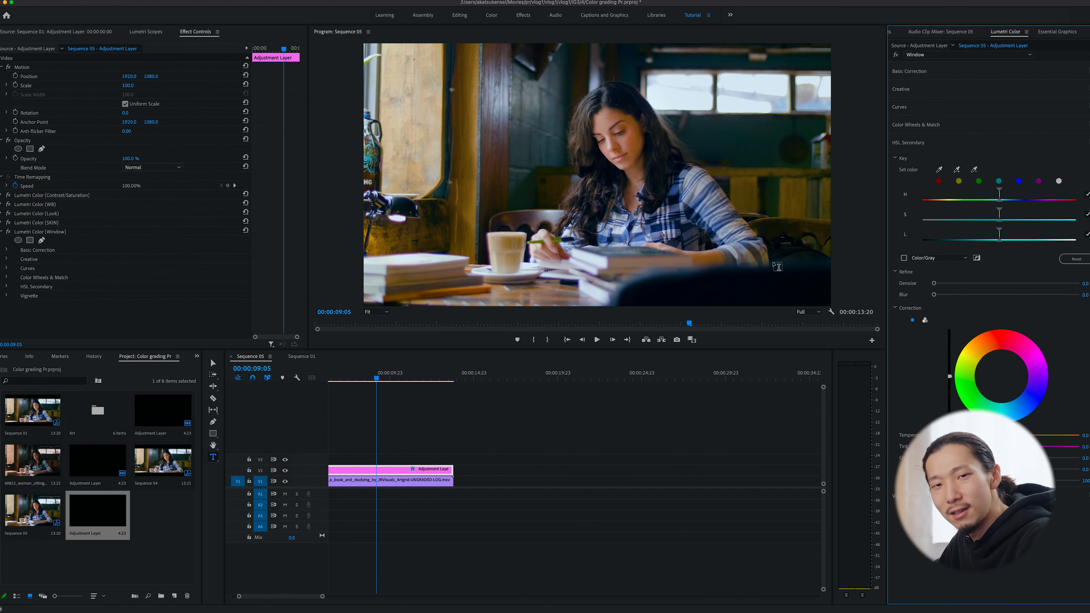
Create an ellipse mask on the Window effect and stretch it into a wide diagonal band from the window light across the woman
{"action": "left_click", "coordinate": [377, 311]}
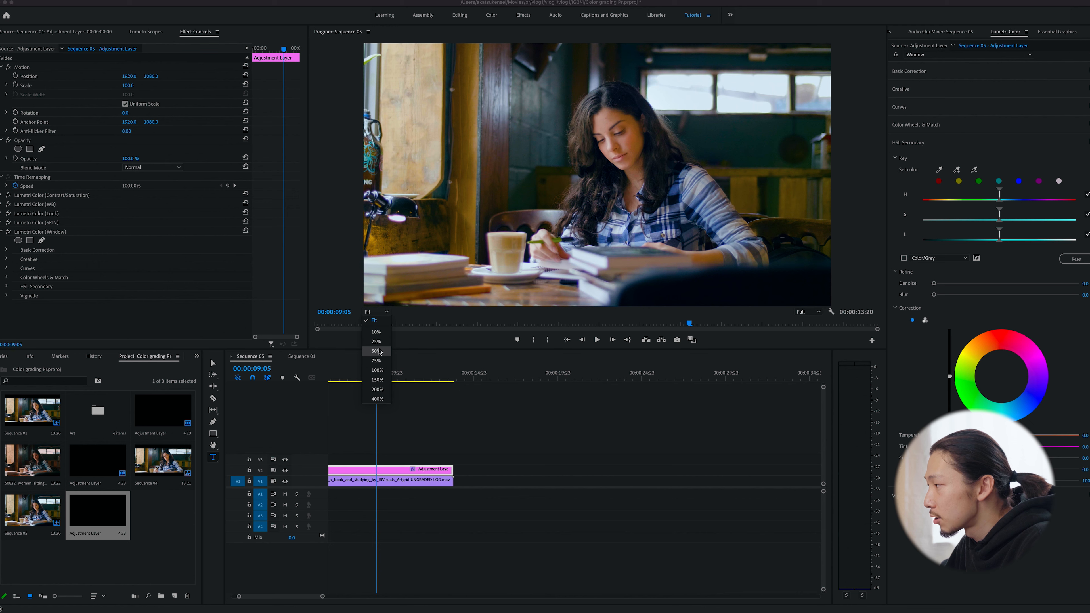
{"action": "left_click", "coordinate": [384, 352]}
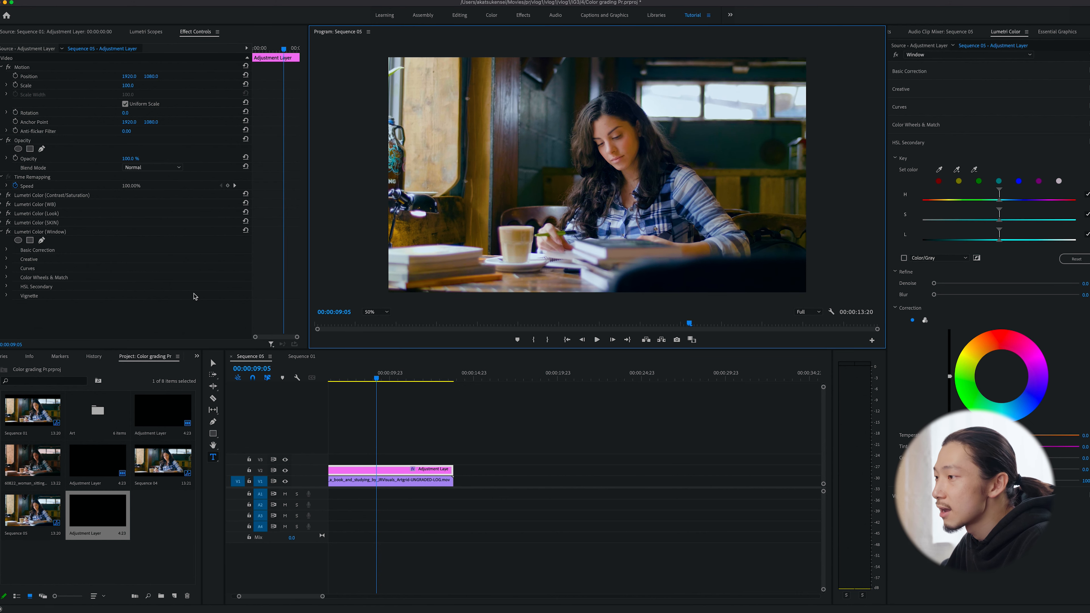
{"action": "left_click", "coordinate": [81, 292]}
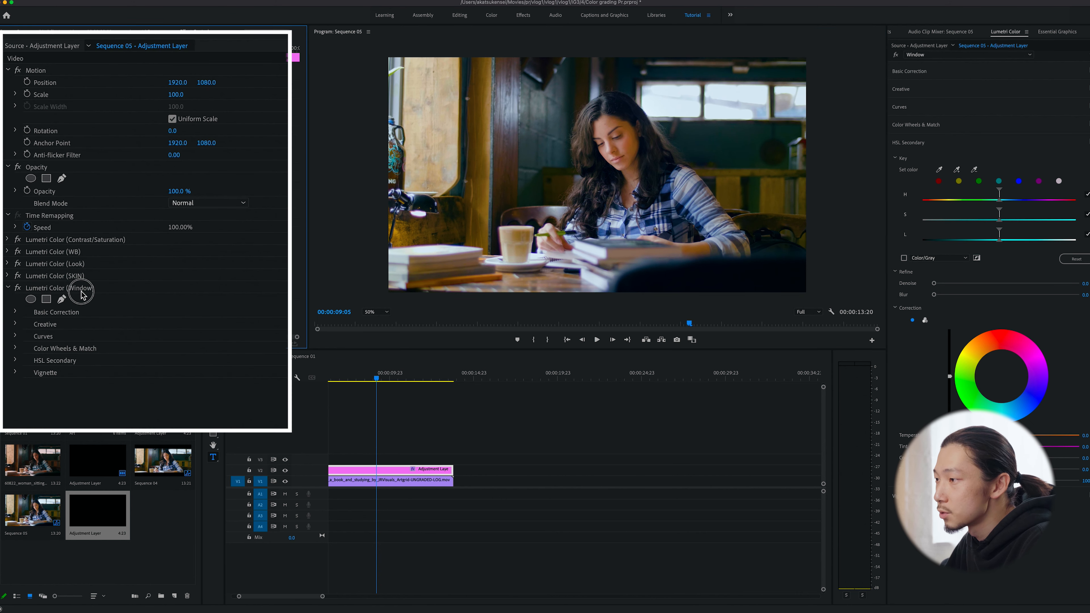
{"action": "left_click", "coordinate": [31, 300]}
{"action": "left_click_drag", "start_coordinate": [597, 109], "coordinate": [580, 164]}
{"action": "left_click_drag", "start_coordinate": [513, 157], "coordinate": [297, 67]}
{"action": "left_click_drag", "start_coordinate": [625, 206], "coordinate": [737, 242]}
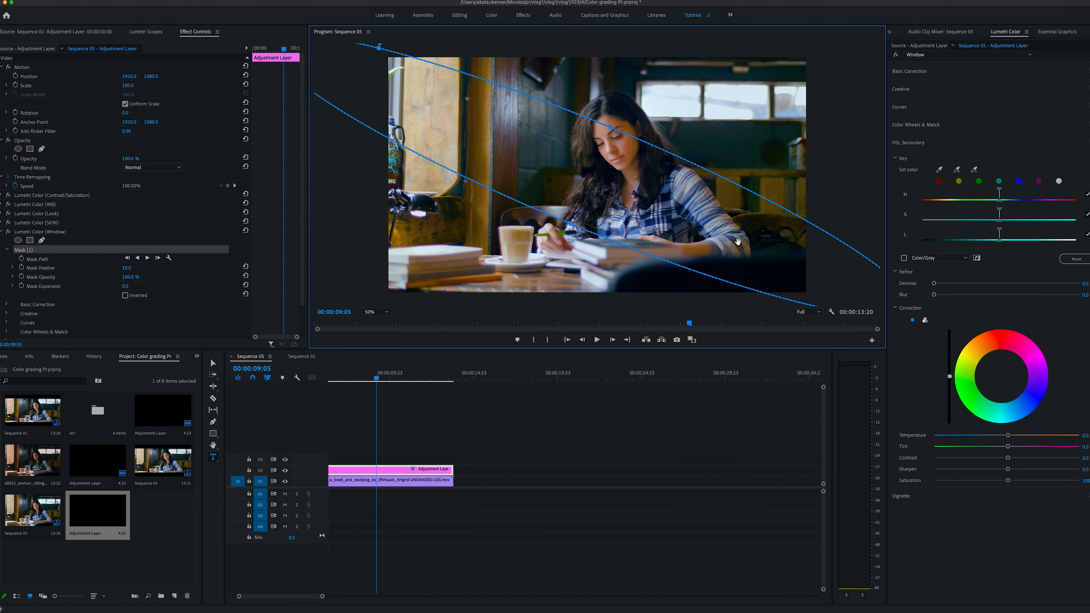
{"action": "left_click_drag", "start_coordinate": [577, 224], "coordinate": [477, 132]}
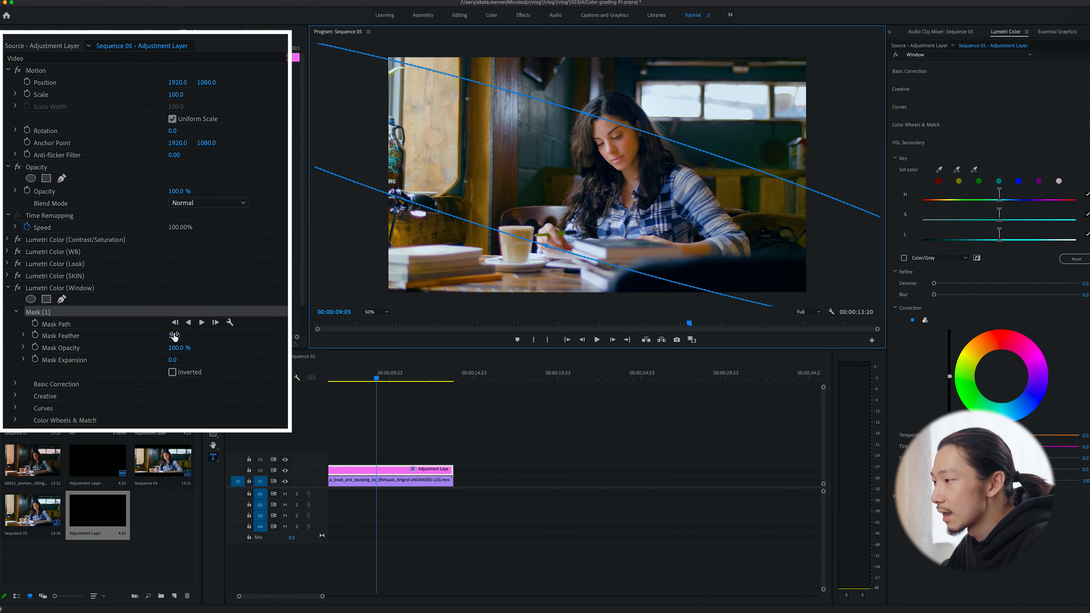
Feather the Window mask to about 308 and raise the midpoint of its RGB curve slightly
{"action": "left_click_drag", "start_coordinate": [127, 268], "coordinate": [222, 268]}
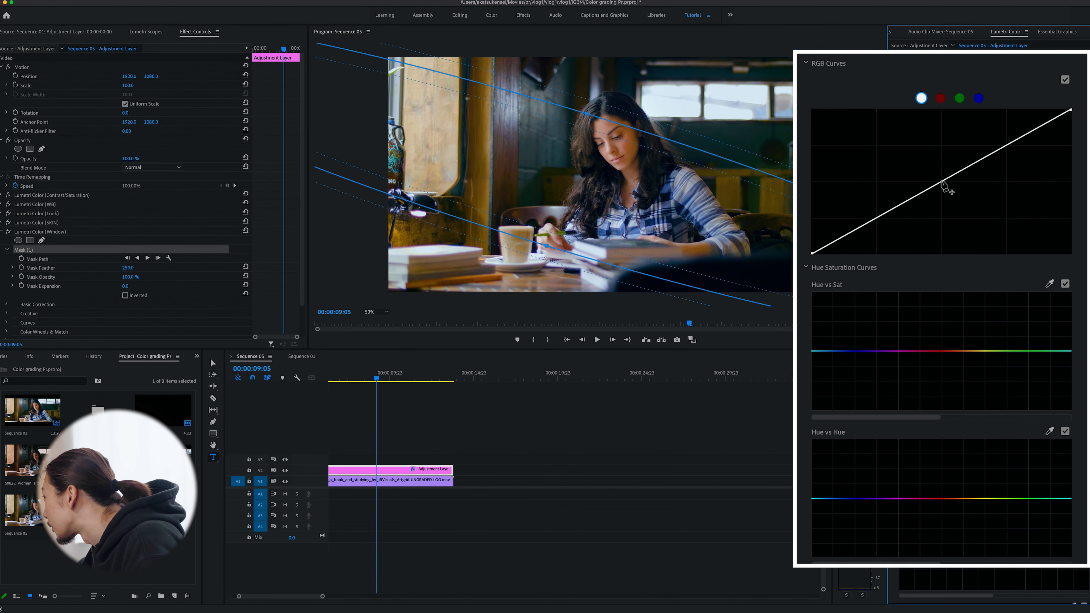
{"action": "left_click", "coordinate": [942, 181]}
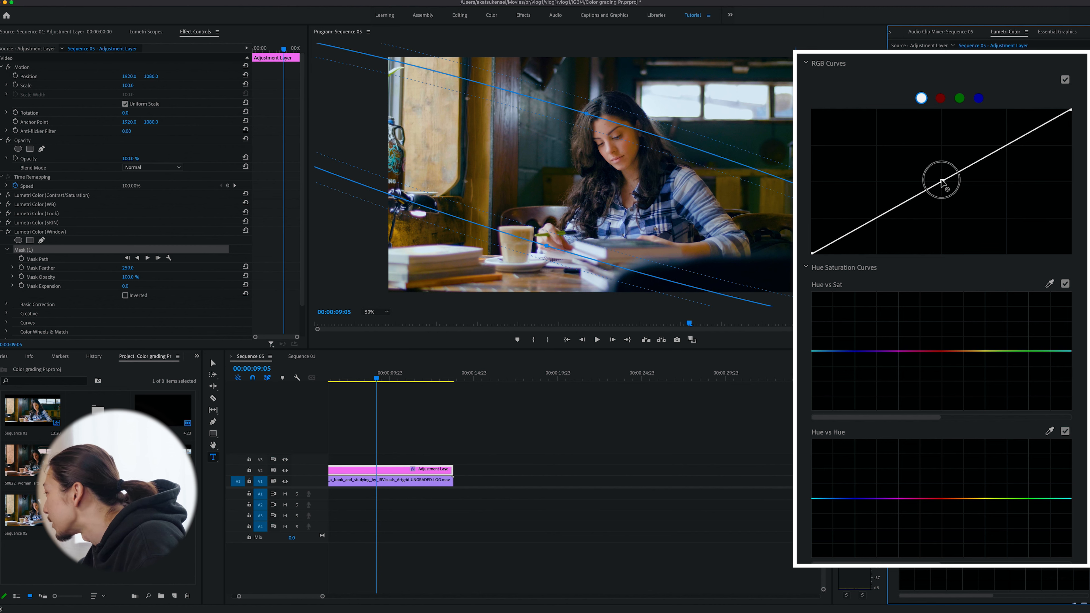
{"action": "left_click_drag", "start_coordinate": [941, 182], "coordinate": [940, 174]}
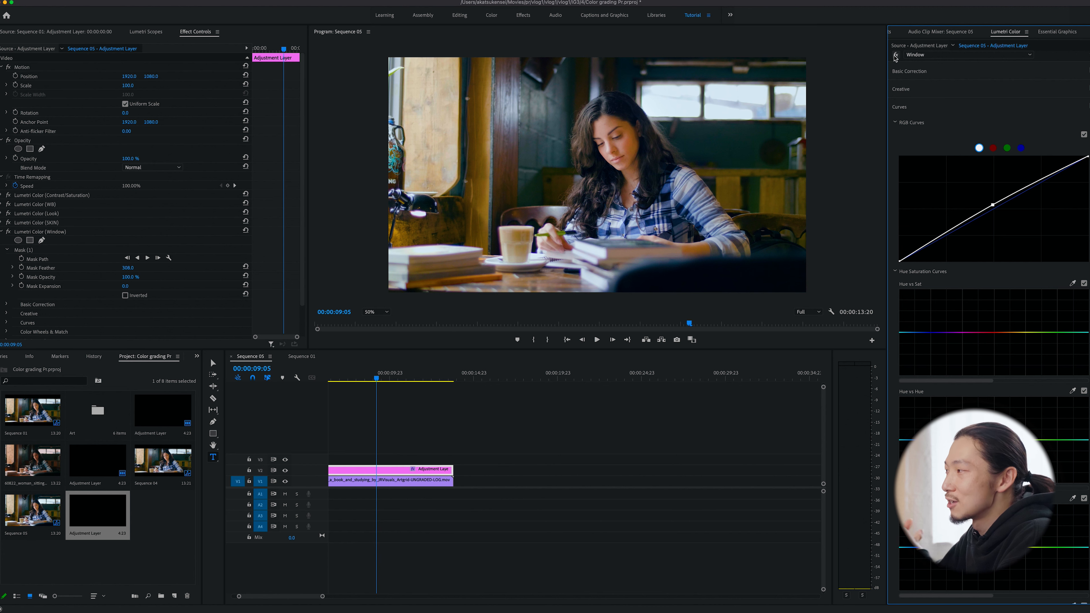
Add one more Lumetri Color effect to the adjustment layer and rename it Vignette
{"action": "left_click", "coordinate": [935, 56]}
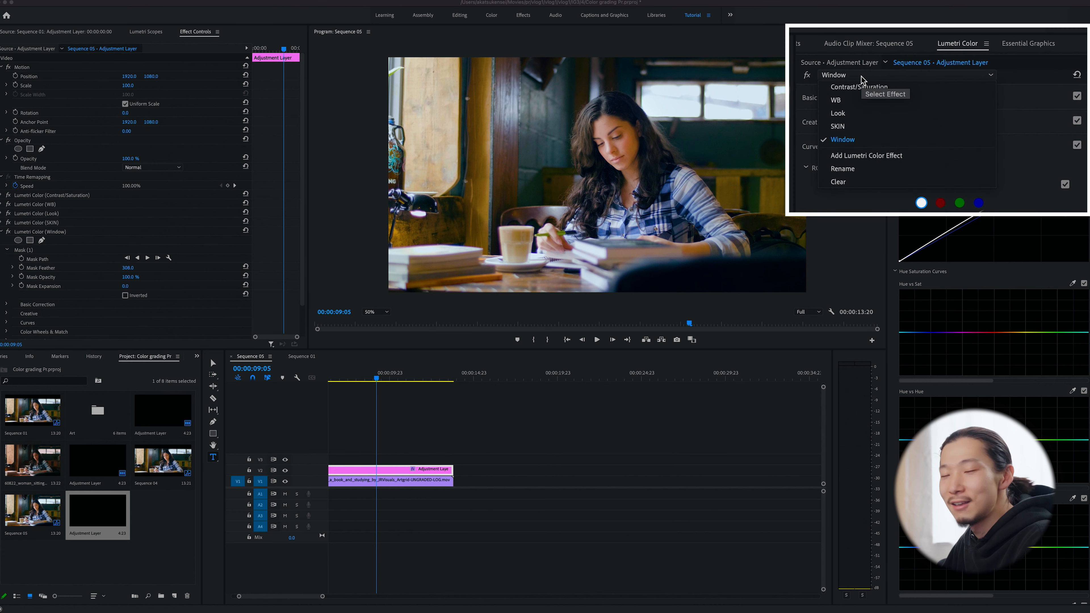
{"action": "left_click", "coordinate": [880, 160]}
{"action": "left_click", "coordinate": [859, 73]}
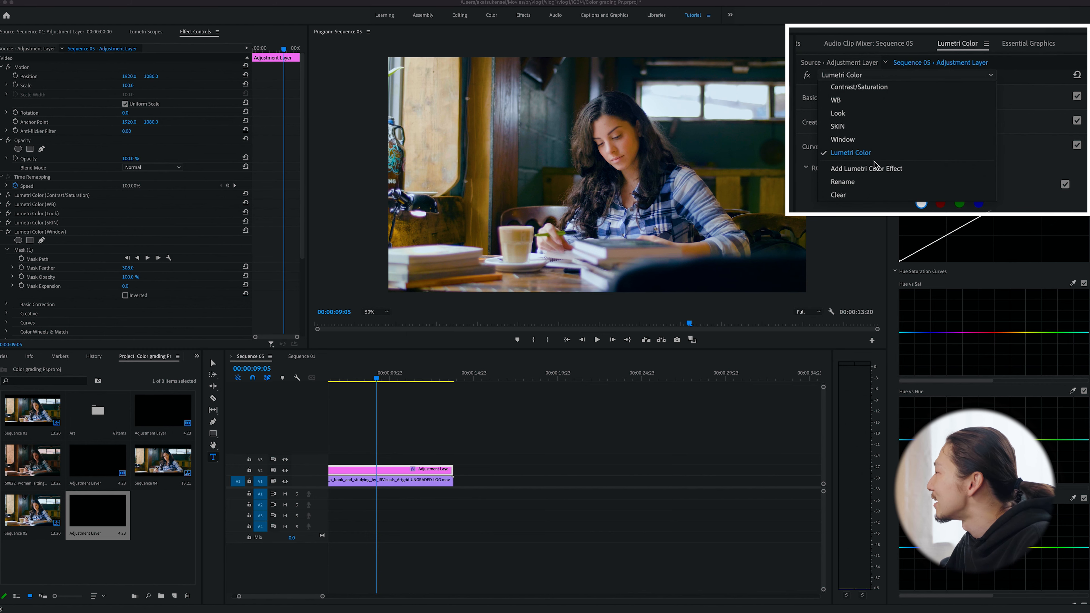
{"action": "left_click", "coordinate": [869, 184]}
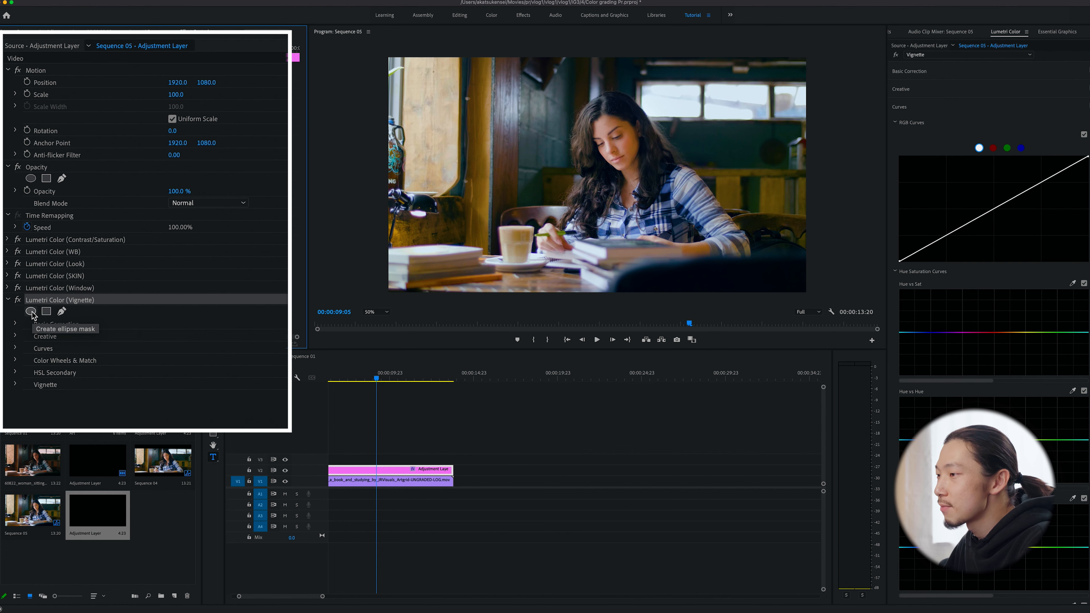
Create a large diagonal ellipse mask around the woman on the Vignette effect, feathered to about 314 and inverted
{"action": "left_click", "coordinate": [31, 310]}
{"action": "left_click_drag", "start_coordinate": [594, 106], "coordinate": [317, 61]}
{"action": "left_click_drag", "start_coordinate": [606, 192], "coordinate": [465, 59]}
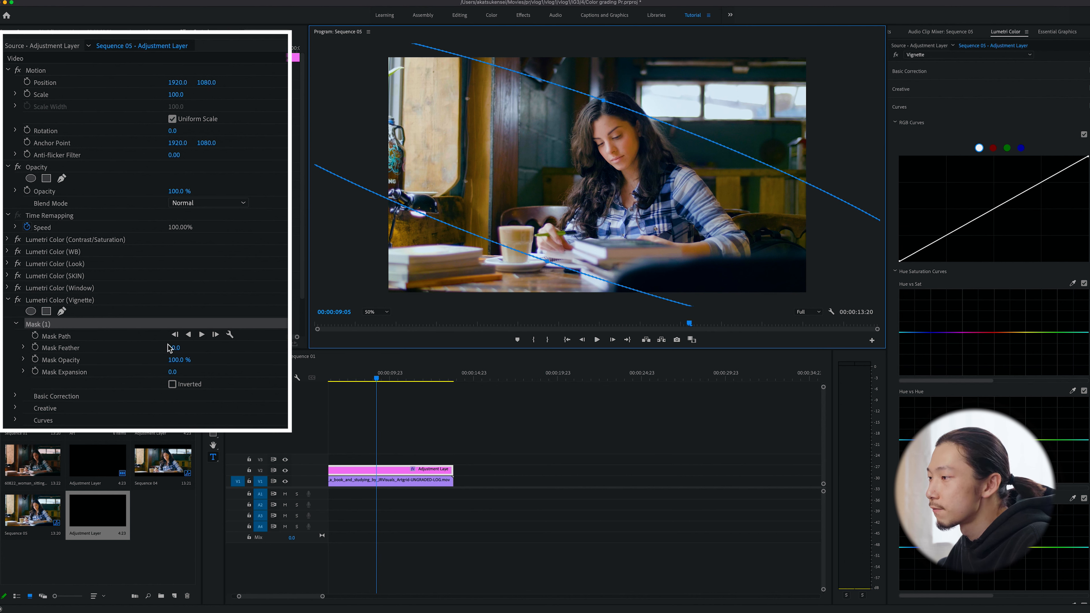
{"action": "left_click_drag", "start_coordinate": [168, 347], "coordinate": [196, 348]}
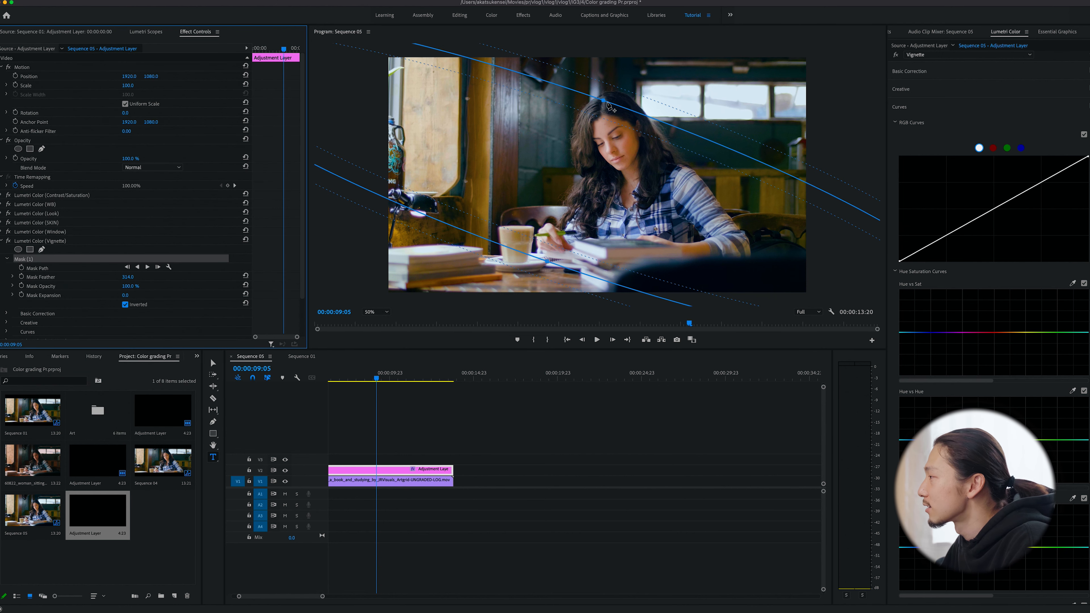
{"action": "left_click_drag", "start_coordinate": [607, 103], "coordinate": [603, 100]}
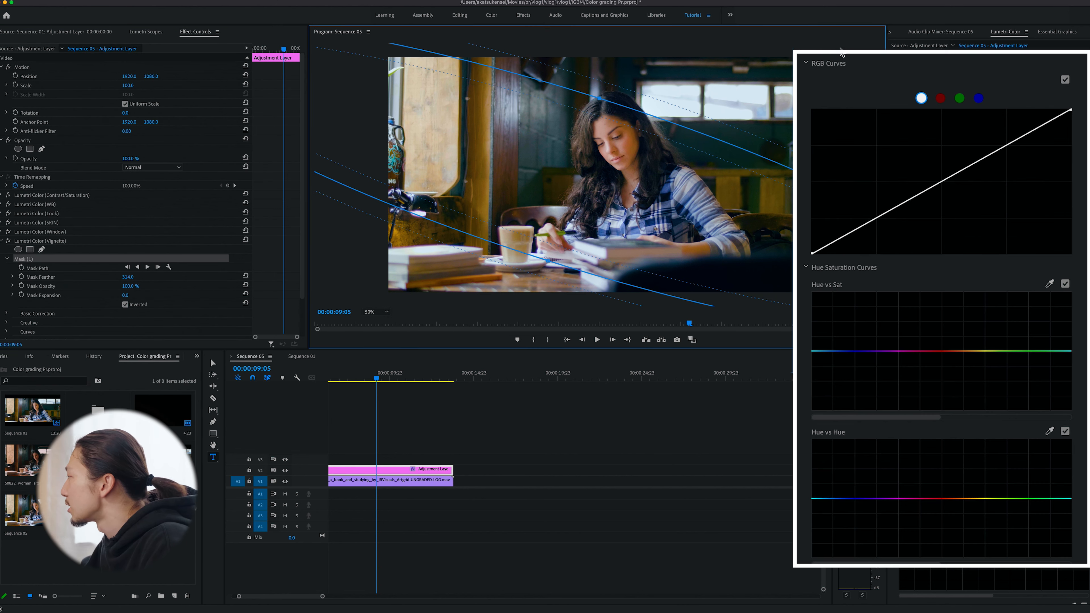
Lower the midpoint of the Vignette effect's RGB curve slightly to darken the area outside the ellipse, and deselect the clip
{"action": "left_click", "coordinate": [940, 181]}
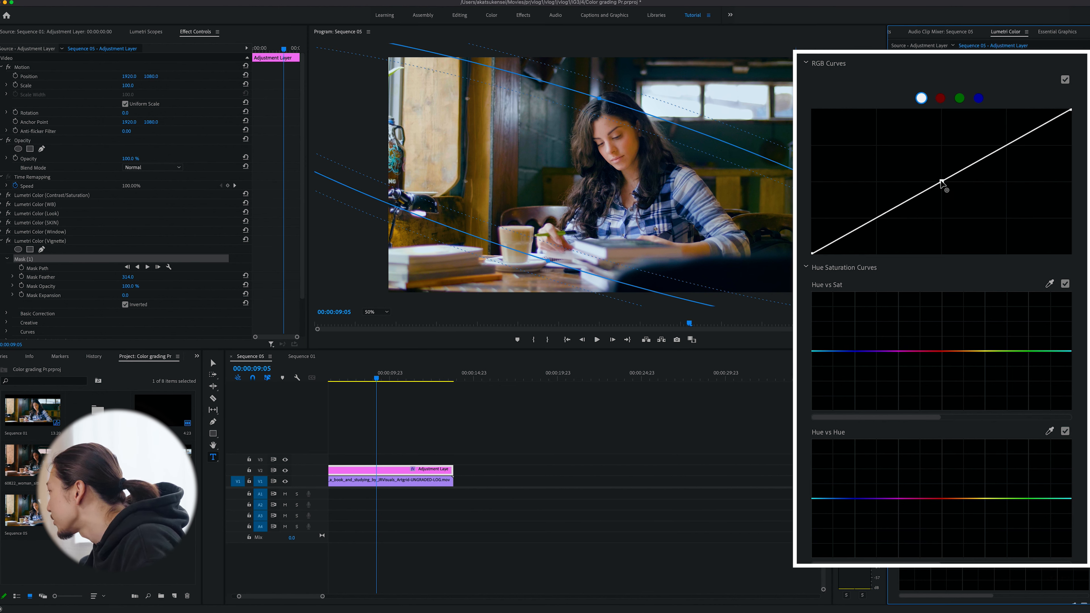
{"action": "left_click", "coordinate": [940, 182]}
{"action": "left_click_drag", "start_coordinate": [941, 182], "coordinate": [943, 190]}
{"action": "left_click", "coordinate": [456, 490]}
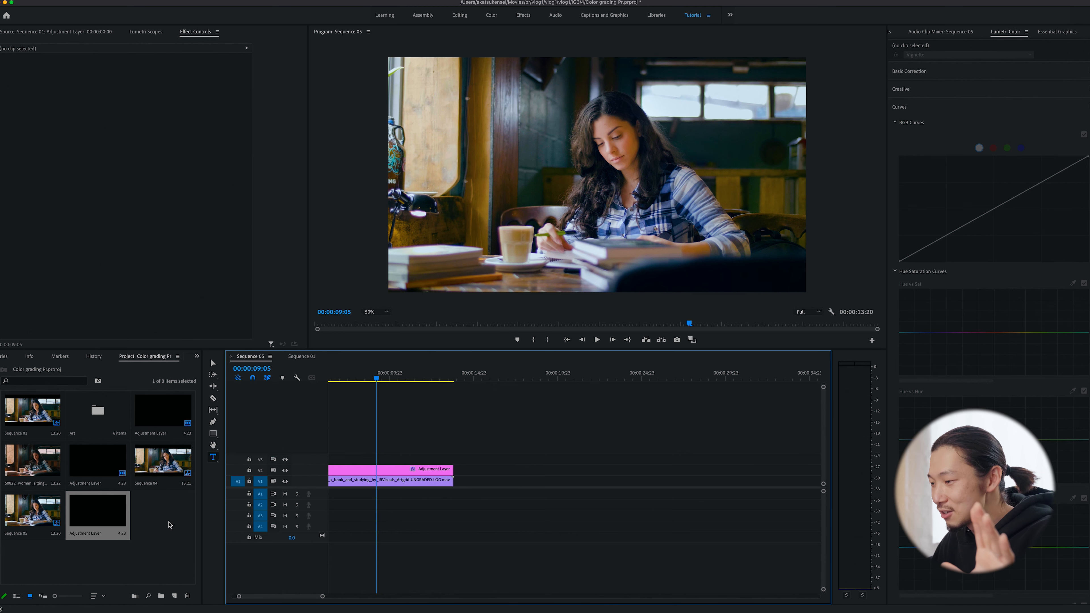
Create a new adjustment layer and place it on track V3 above the existing adjustment layer, starting at the sequence start
{"action": "left_click", "coordinate": [169, 525]}
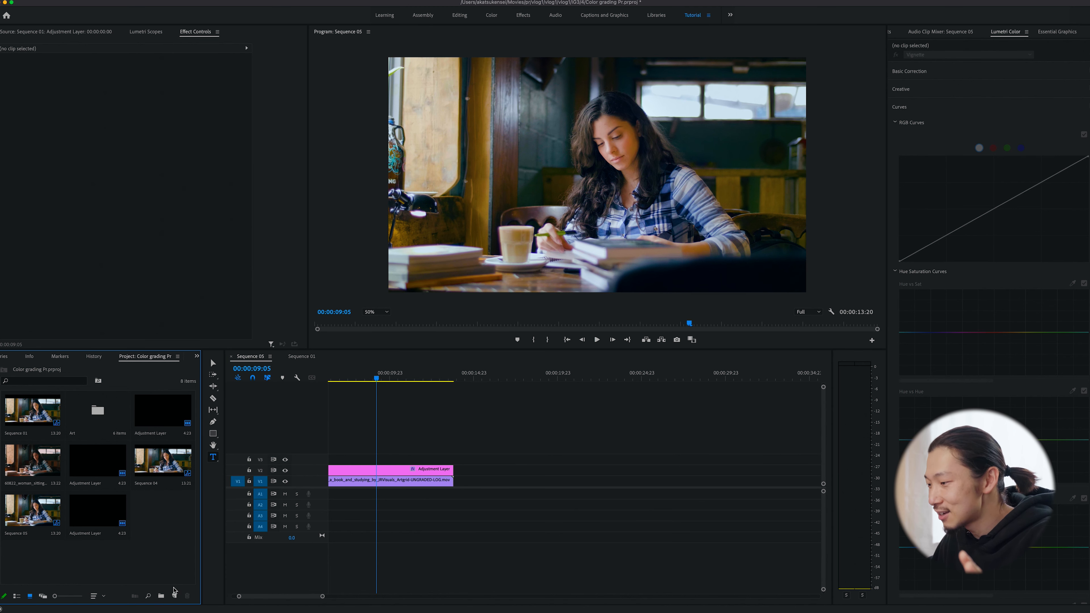
{"action": "left_click", "coordinate": [174, 596]}
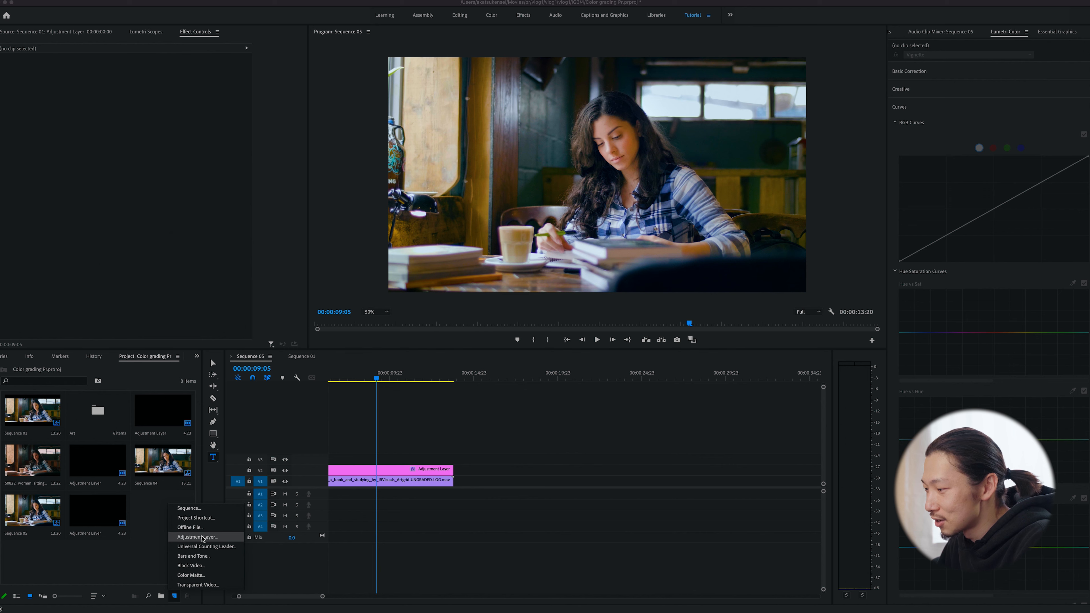
{"action": "left_click", "coordinate": [203, 538]}
{"action": "left_click", "coordinate": [604, 342]}
{"action": "left_click_drag", "start_coordinate": [172, 513], "coordinate": [330, 458]}
Find the Crop effect and apply it to the adjustment layer on V3
{"action": "key", "text": "shift+7"}
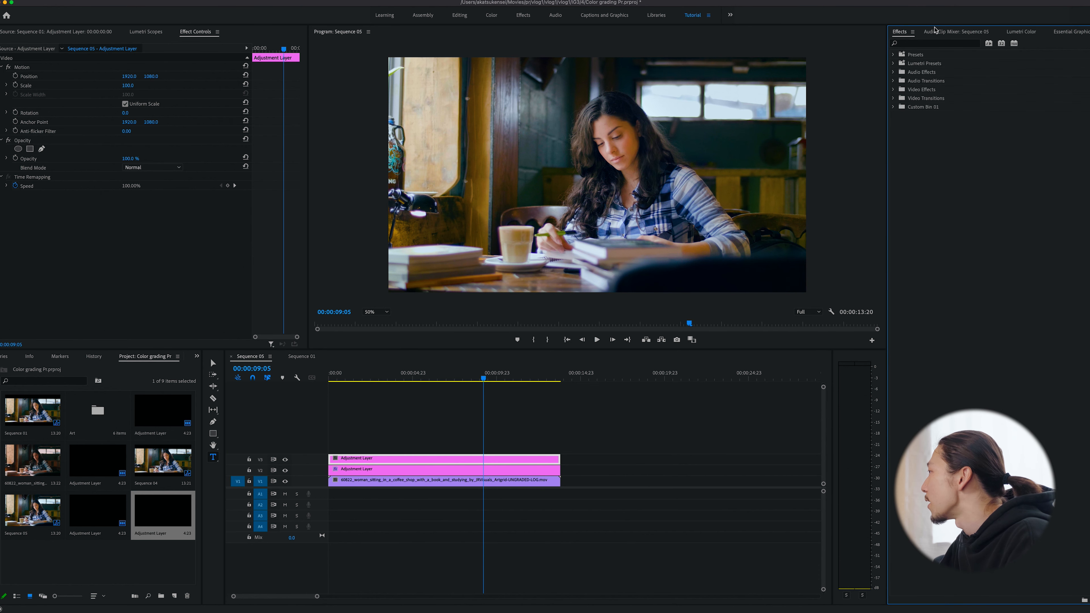
{"action": "type", "text": "crop"}
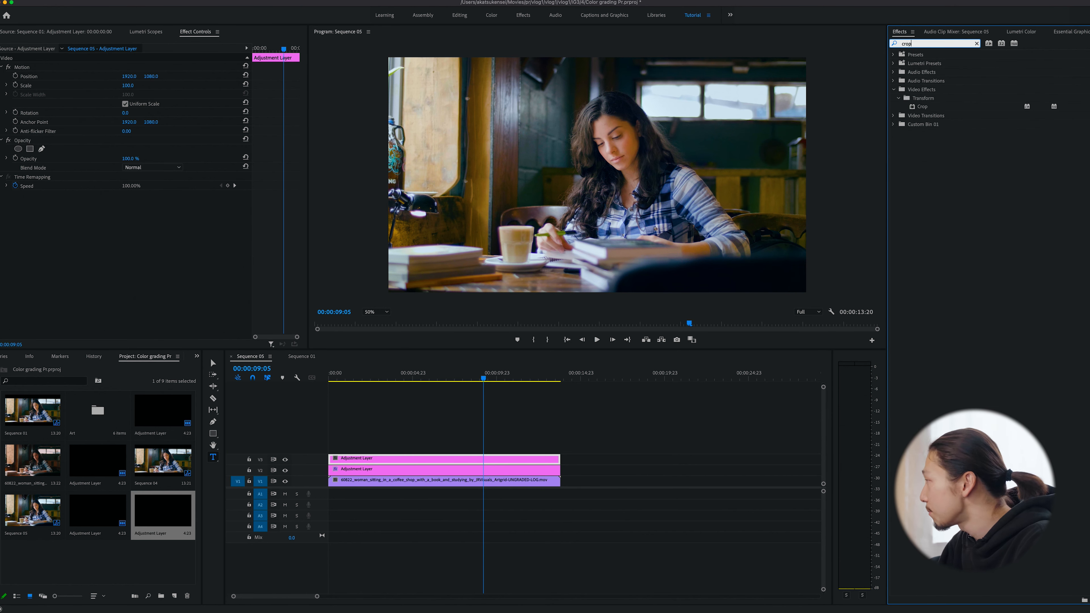
{"action": "left_click", "coordinate": [930, 106]}
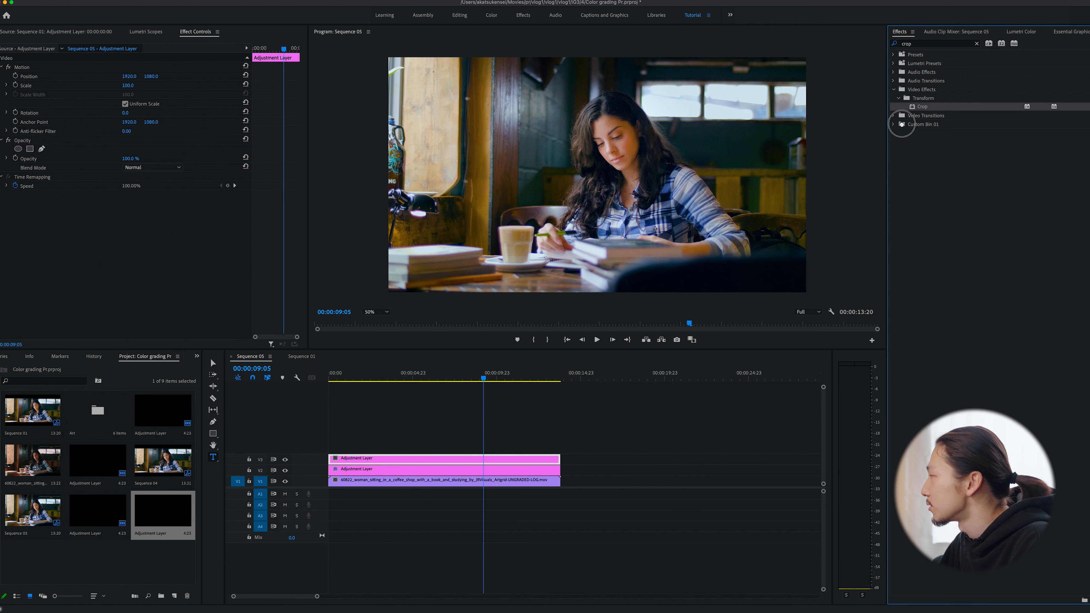
{"action": "left_click_drag", "start_coordinate": [476, 415], "coordinate": [432, 459]}
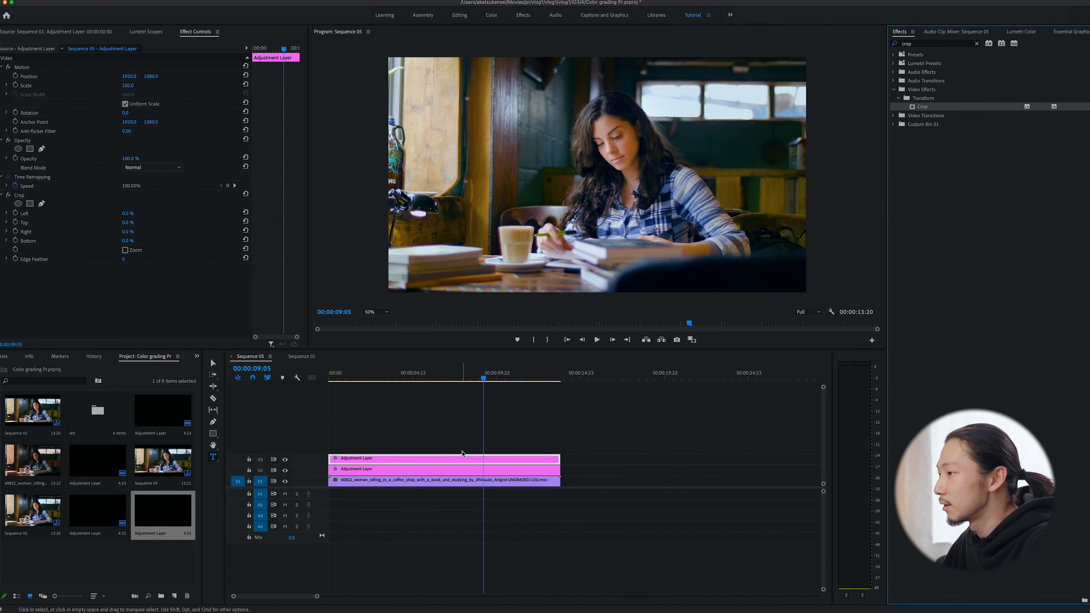
Set the Crop effect's Top and Bottom values to 12% each for cinematic letterbox bars
{"action": "left_click", "coordinate": [126, 224]}
{"action": "type", "text": "12"}
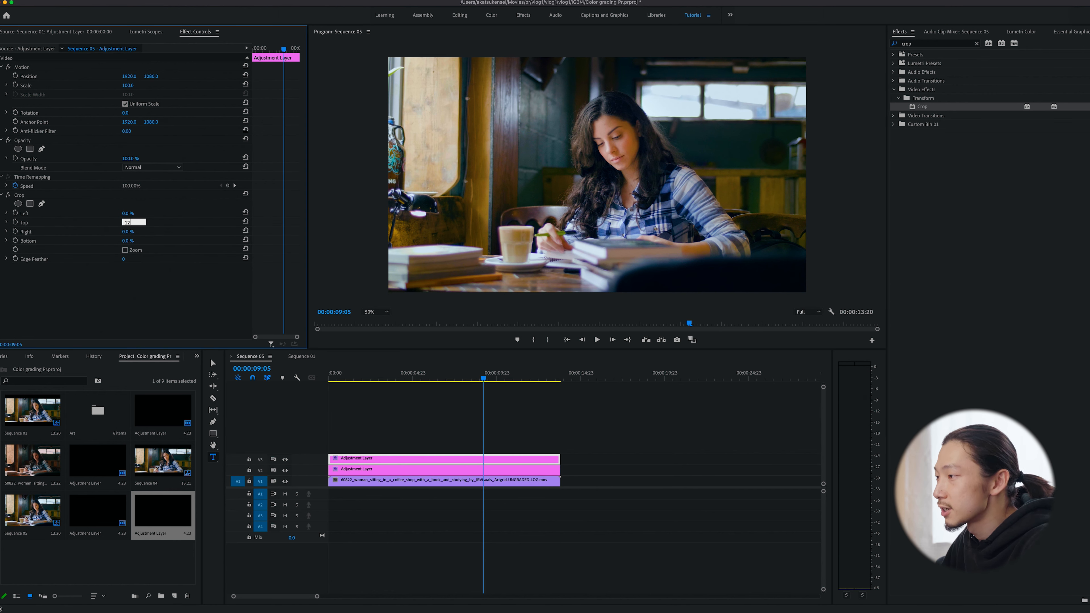
{"action": "left_click", "coordinate": [137, 241]}
{"action": "type", "text": "12"}
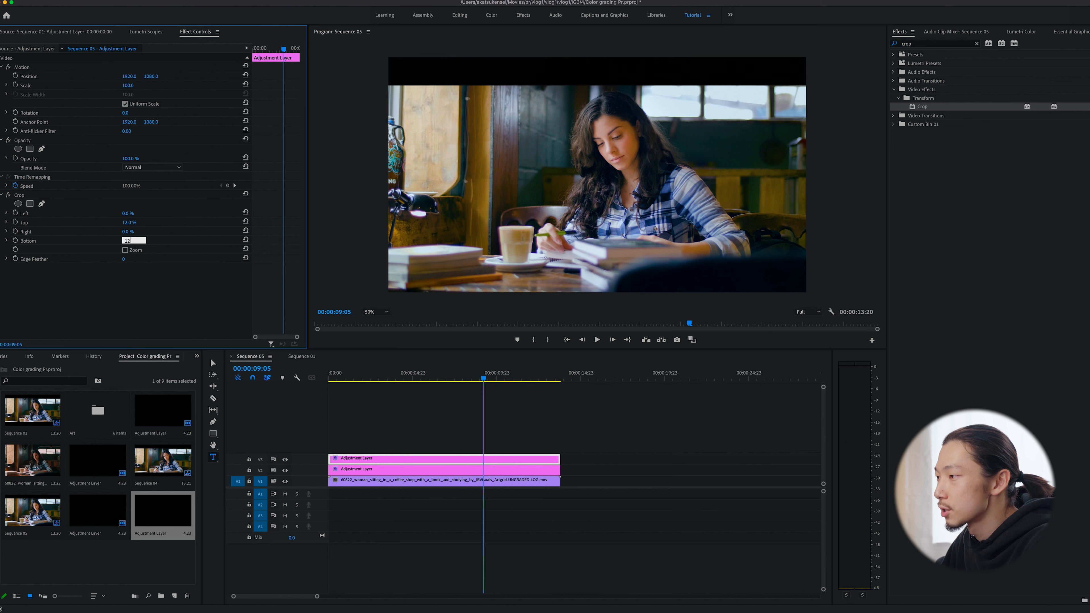
{"action": "key", "text": "Return"}
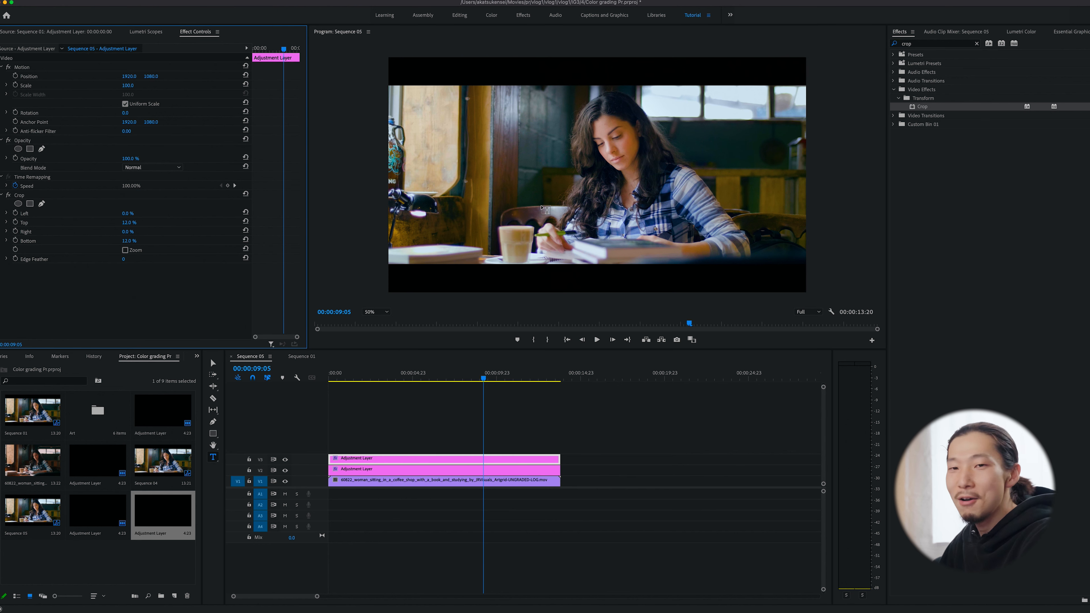